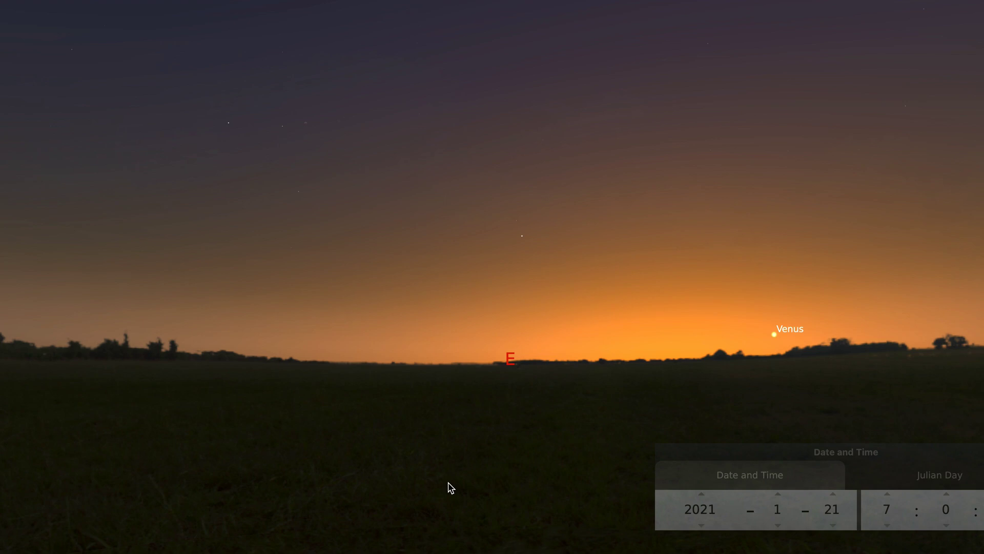
# Nudge the view along the eastern horizon so Venus sits just above the dawn glow.
pyautogui.moveTo(463, 486)
pyautogui.mouseDown()
pyautogui.moveTo(435, 484)
pyautogui.moveTo(444, 484)
pyautogui.mouseUp()
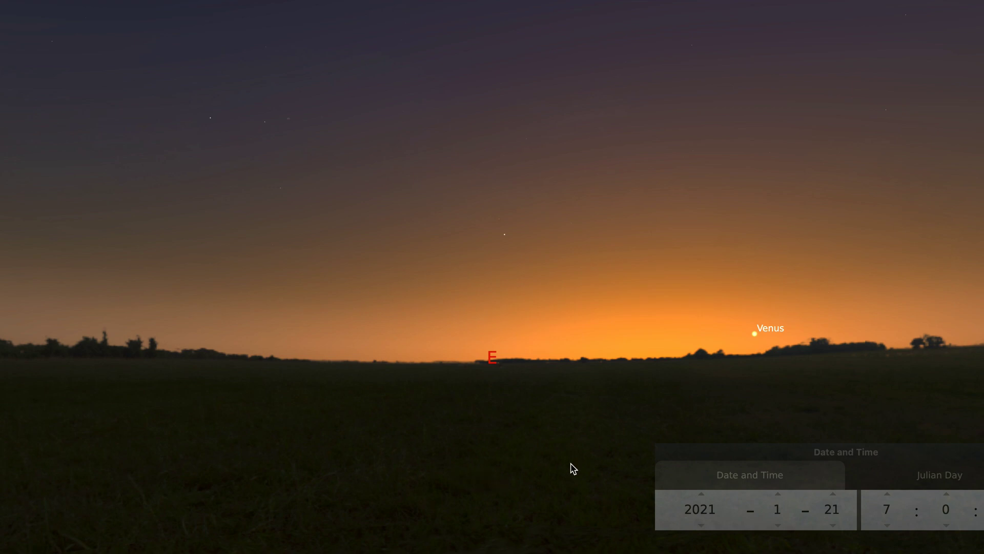
pyautogui.moveTo(573, 468)
pyautogui.mouseDown()
pyautogui.moveTo(562, 466)
pyautogui.moveTo(580, 472)
pyautogui.mouseUp()
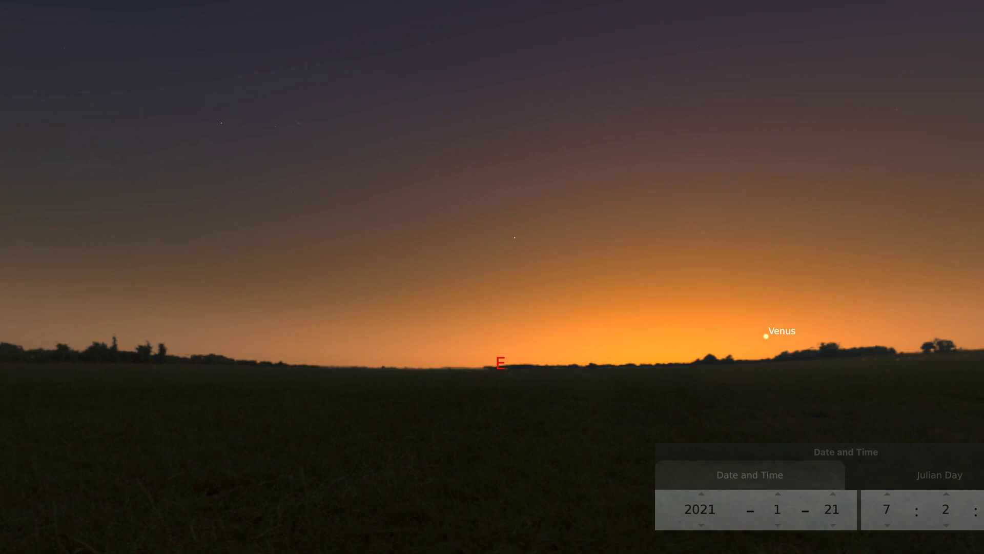
# Speed up simulated time and follow the Sun from the east to the southern meridian around 12:30.
pyautogui.press('l')
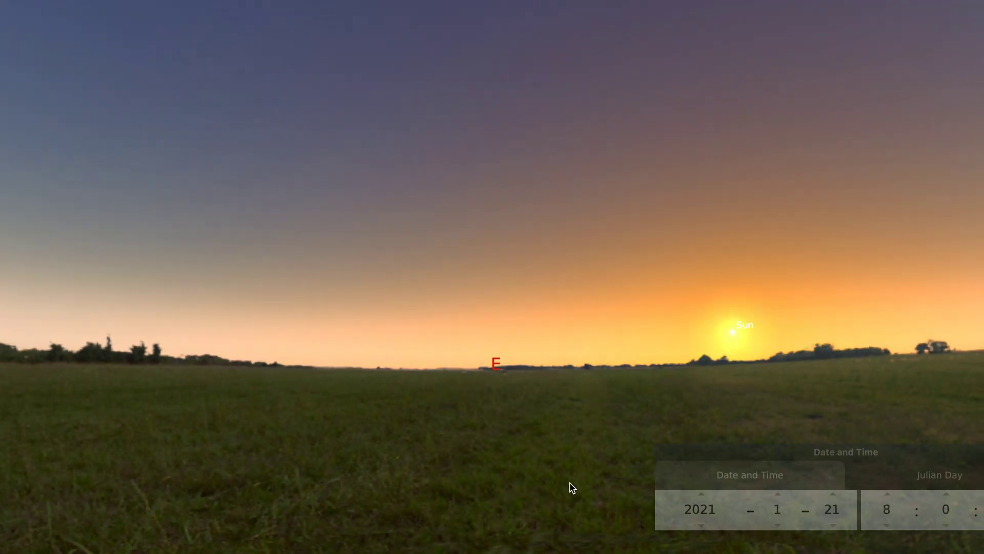
pyautogui.moveTo(573, 488)
pyautogui.mouseDown()
pyautogui.moveTo(497, 503)
pyautogui.moveTo(475, 494)
pyautogui.mouseUp()
pyautogui.moveTo(550, 481); pyautogui.dragTo(448, 492)
pyautogui.moveTo(564, 475); pyautogui.dragTo(524, 482)
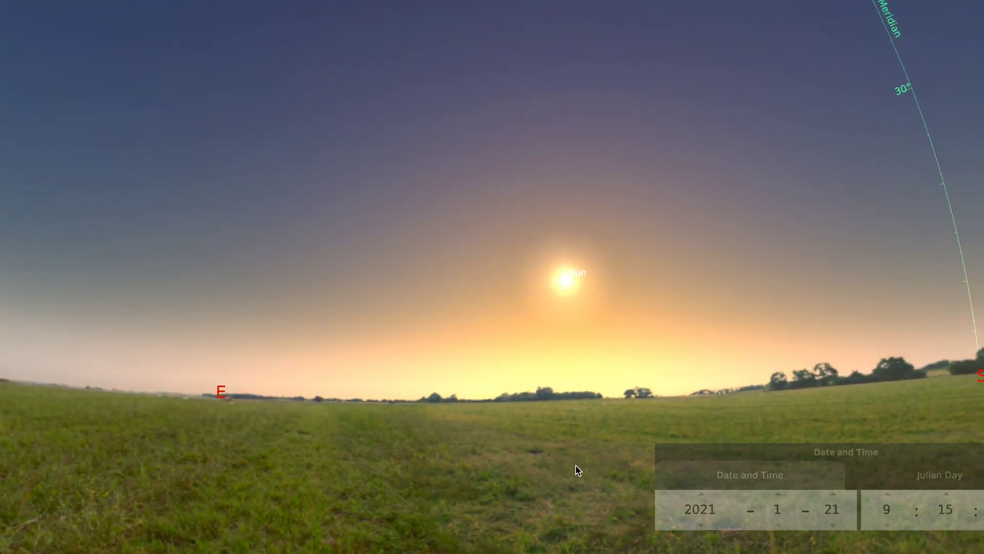
pyautogui.moveTo(577, 468); pyautogui.dragTo(494, 481)
pyautogui.moveTo(568, 460)
pyautogui.mouseDown()
pyautogui.moveTo(421, 474)
pyautogui.moveTo(519, 469)
pyautogui.moveTo(471, 470)
pyautogui.mouseUp()
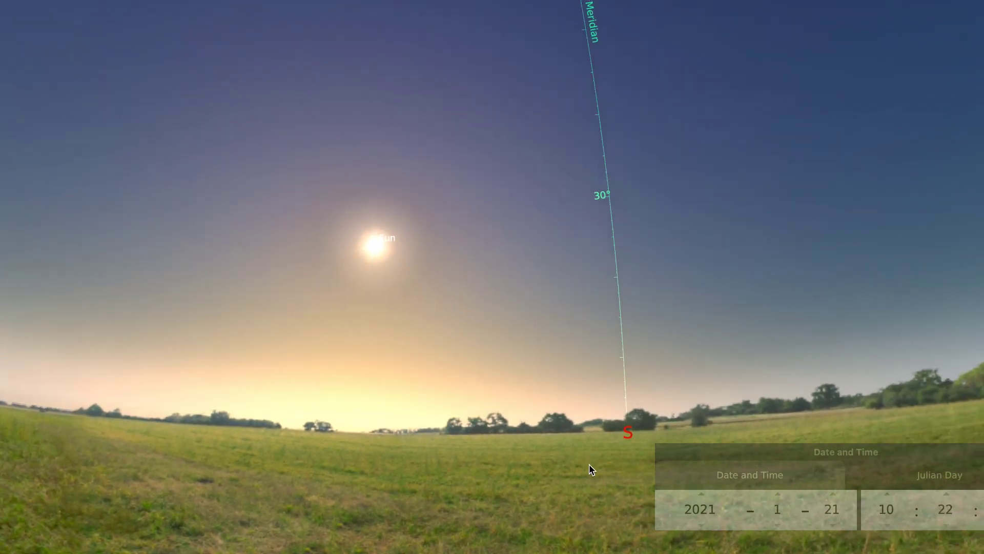
pyautogui.moveTo(589, 466)
pyautogui.mouseDown()
pyautogui.moveTo(498, 475)
pyautogui.moveTo(532, 473)
pyautogui.moveTo(518, 479)
pyautogui.mouseUp()
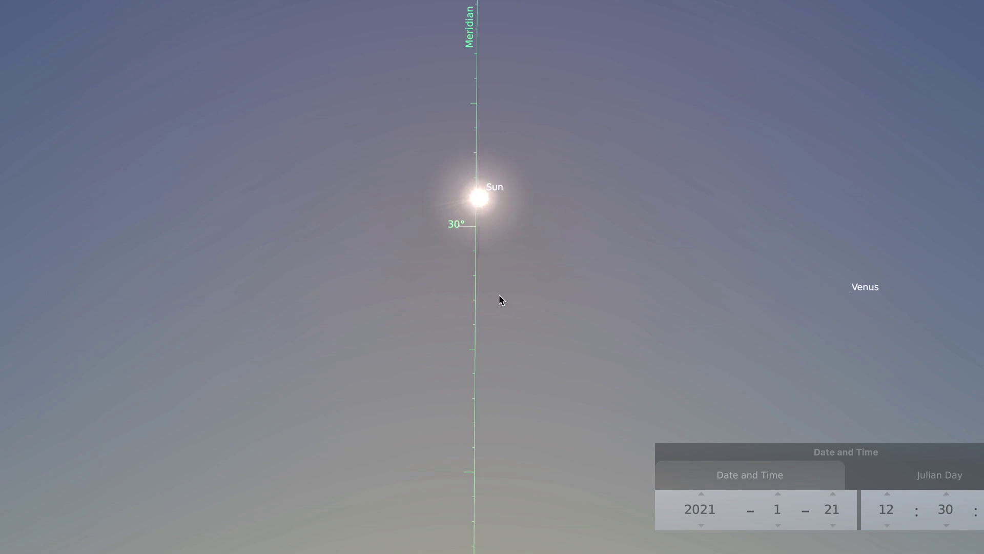
# Zoom out and track the afternoon Sun westward to the sunset afterglow at 17:16.
pyautogui.scroll(-3, 501, 300)
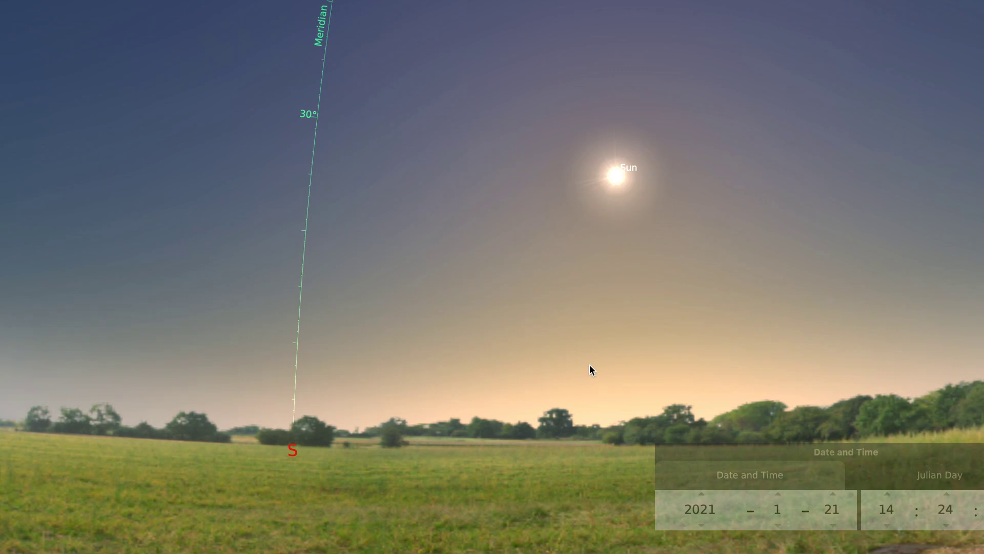
pyautogui.moveTo(667, 364); pyautogui.dragTo(614, 360)
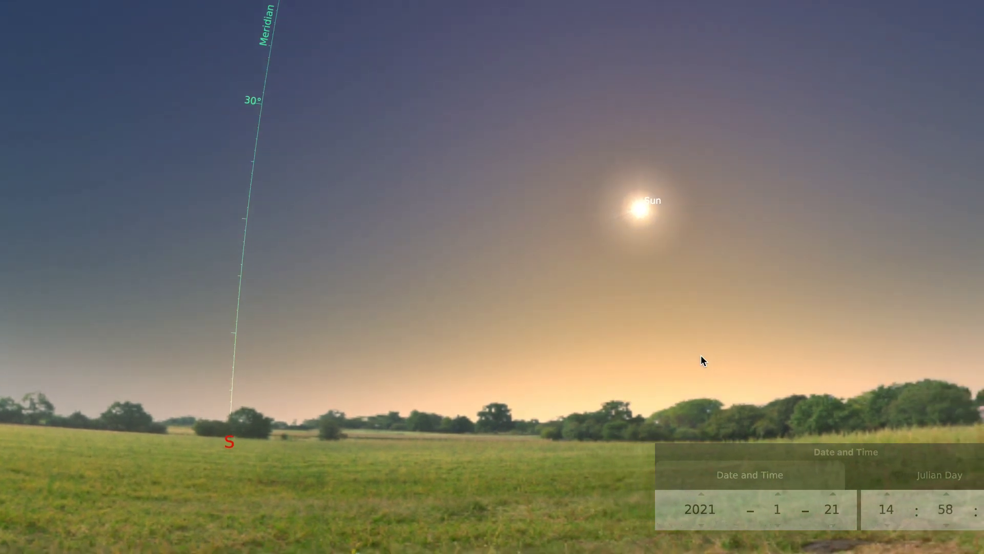
pyautogui.moveTo(700, 355); pyautogui.dragTo(647, 346)
pyautogui.moveTo(715, 348); pyautogui.dragTo(654, 348)
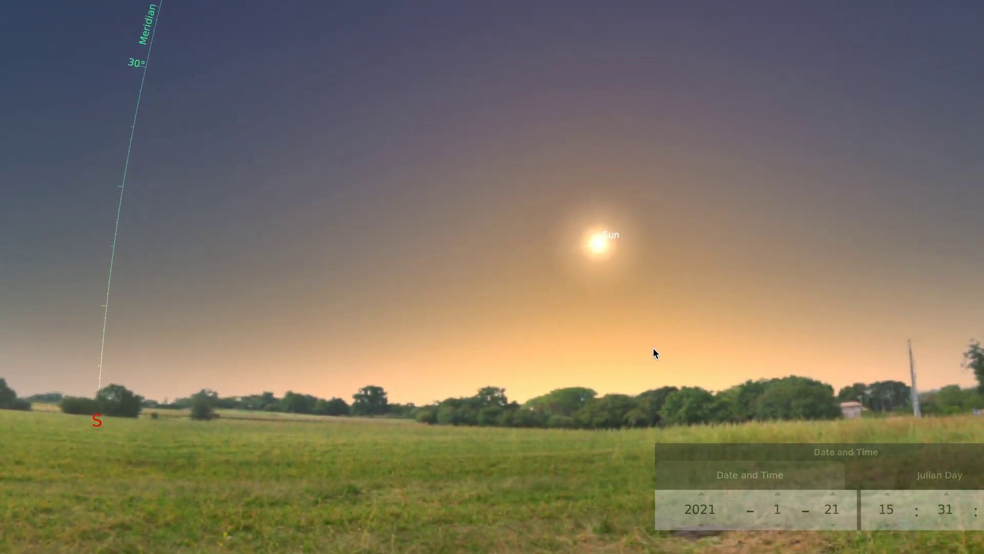
pyautogui.moveTo(731, 347)
pyautogui.mouseDown()
pyautogui.moveTo(676, 348)
pyautogui.moveTo(724, 351)
pyautogui.moveTo(702, 352)
pyautogui.mouseUp()
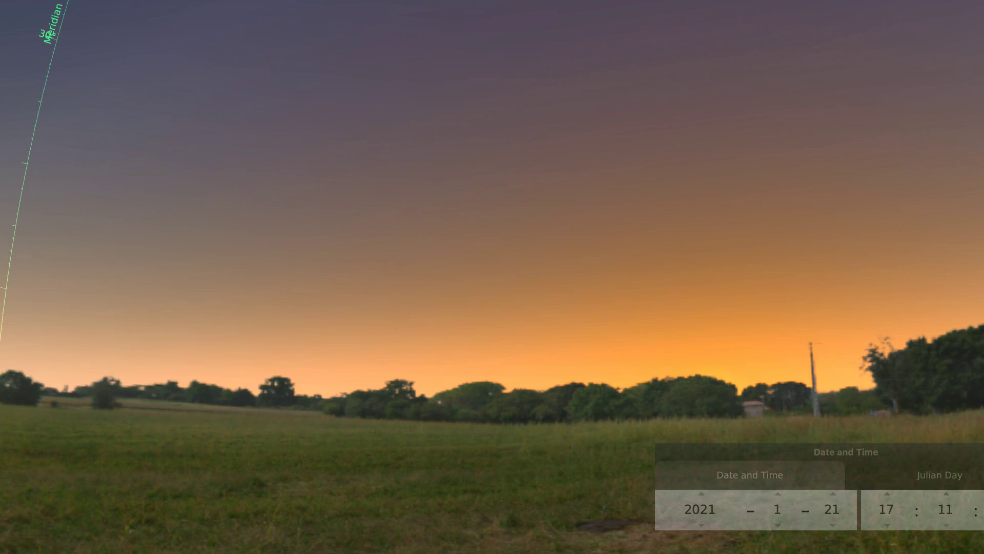
pyautogui.press('Right')
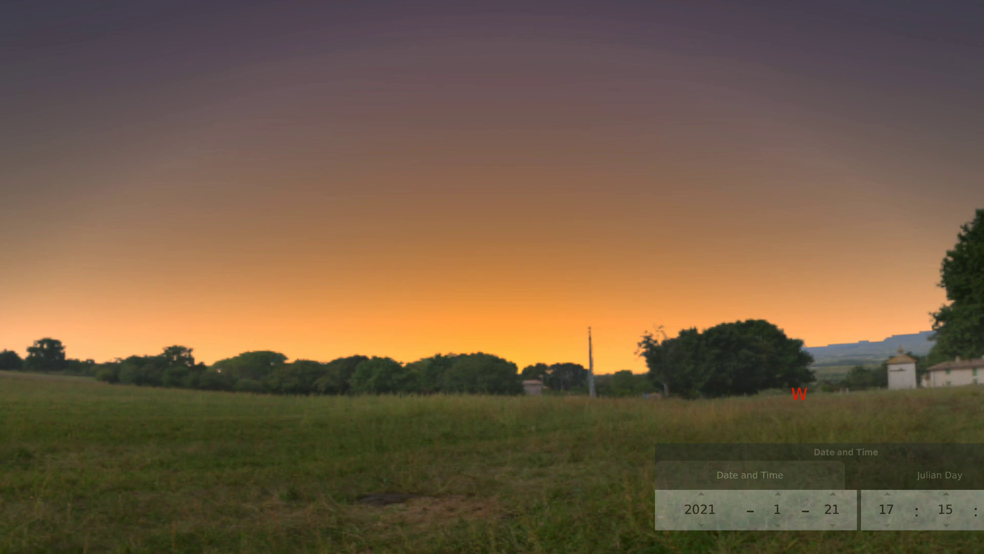
pyautogui.press('Right')
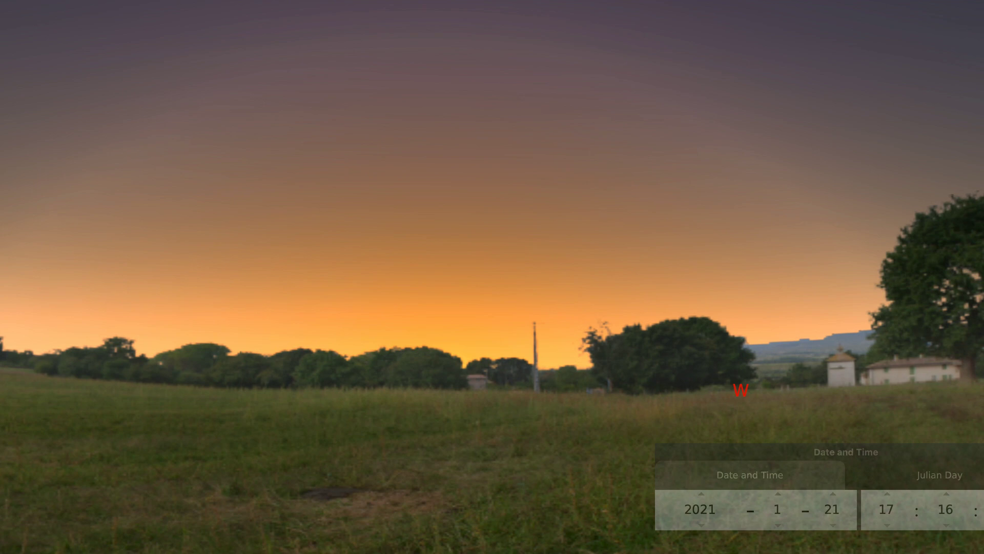
# Swing the view from the west round through south to face the eastern horizon.
pyautogui.moveTo(234, 466); pyautogui.dragTo(490, 448)
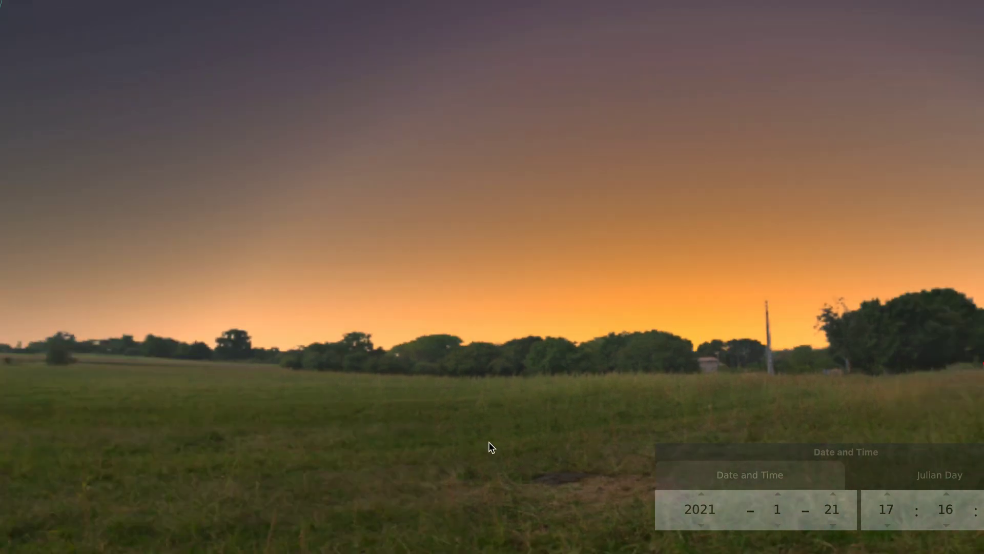
pyautogui.moveTo(132, 439); pyautogui.dragTo(431, 424)
pyautogui.moveTo(88, 434); pyautogui.dragTo(420, 413)
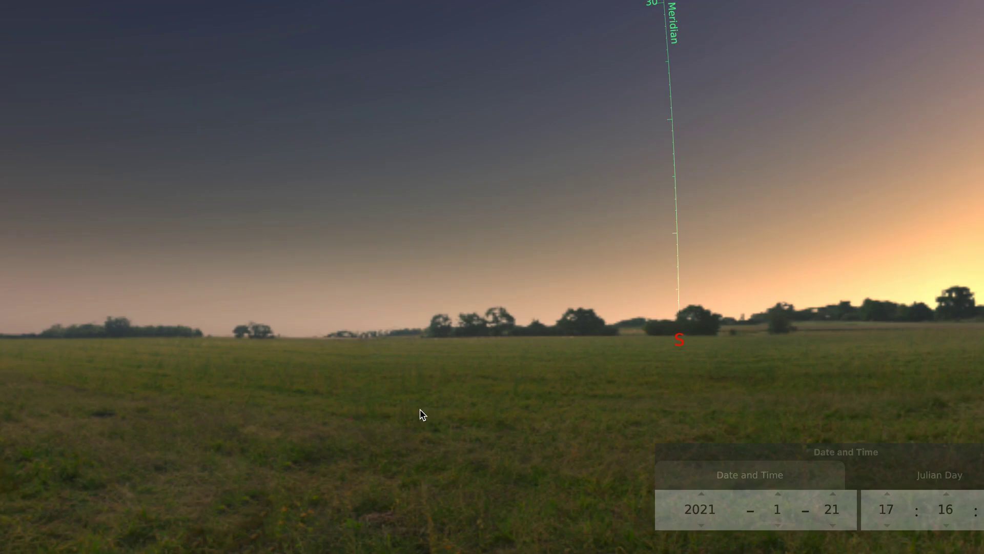
pyautogui.moveTo(163, 413); pyautogui.dragTo(446, 408)
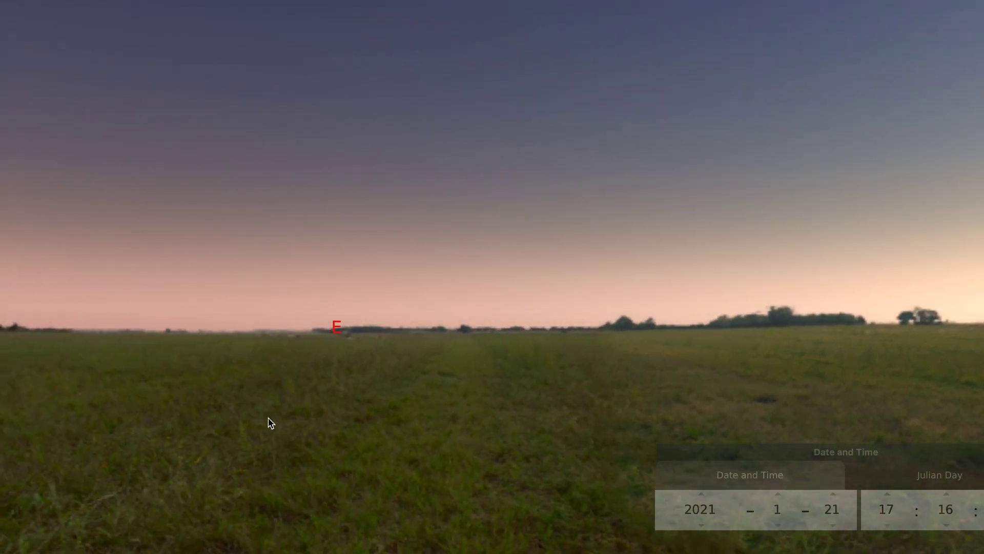
pyautogui.moveTo(270, 422); pyautogui.dragTo(370, 477)
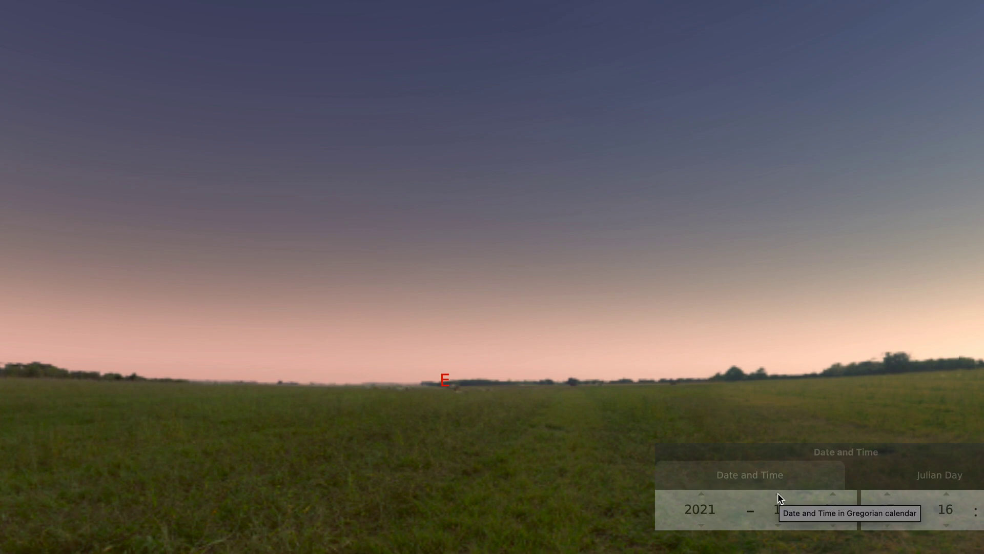
# Set the date and time to 2021-02-21 at 06:16, before dawn.
pyautogui.click(888, 525)
pyautogui.click(887, 525)
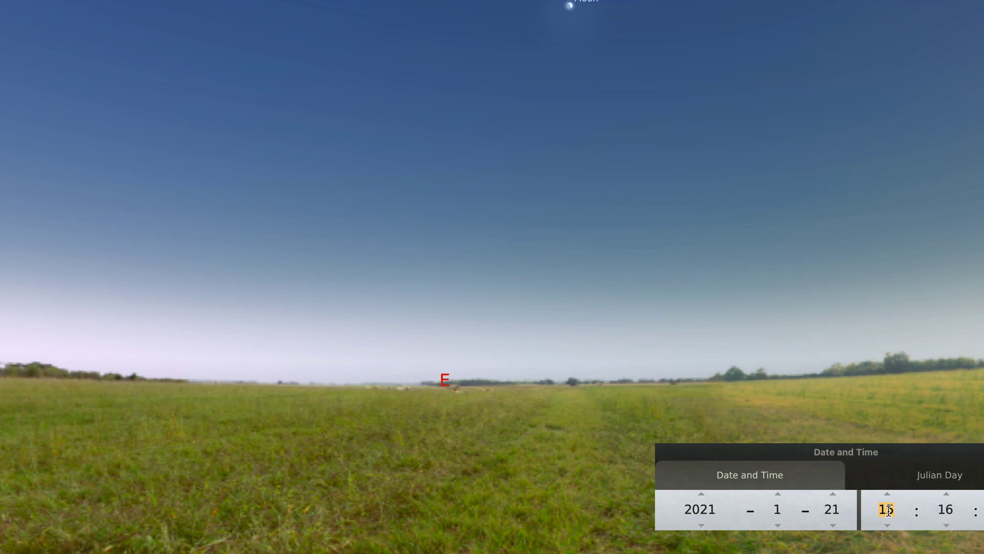
pyautogui.write('7')
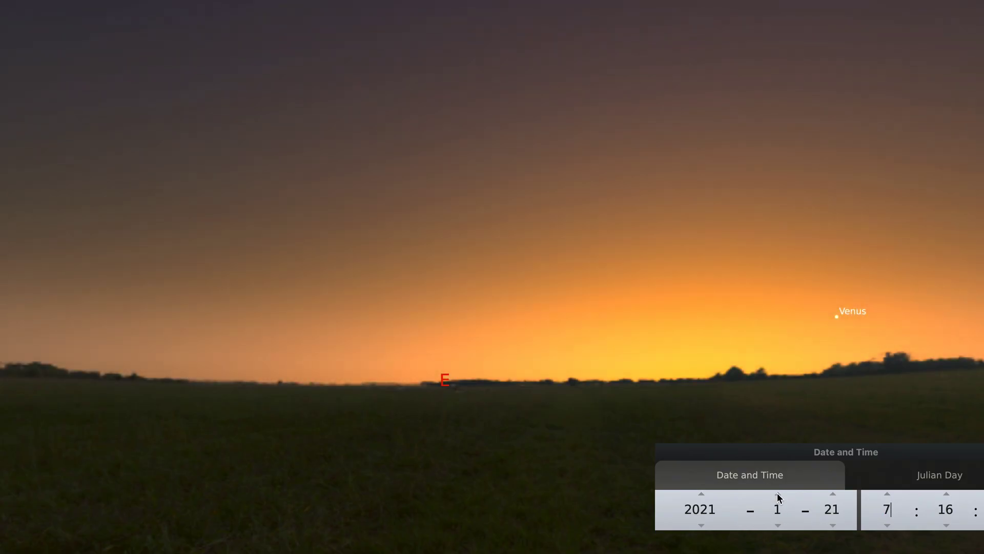
pyautogui.click(778, 493)
pyautogui.click(888, 525)
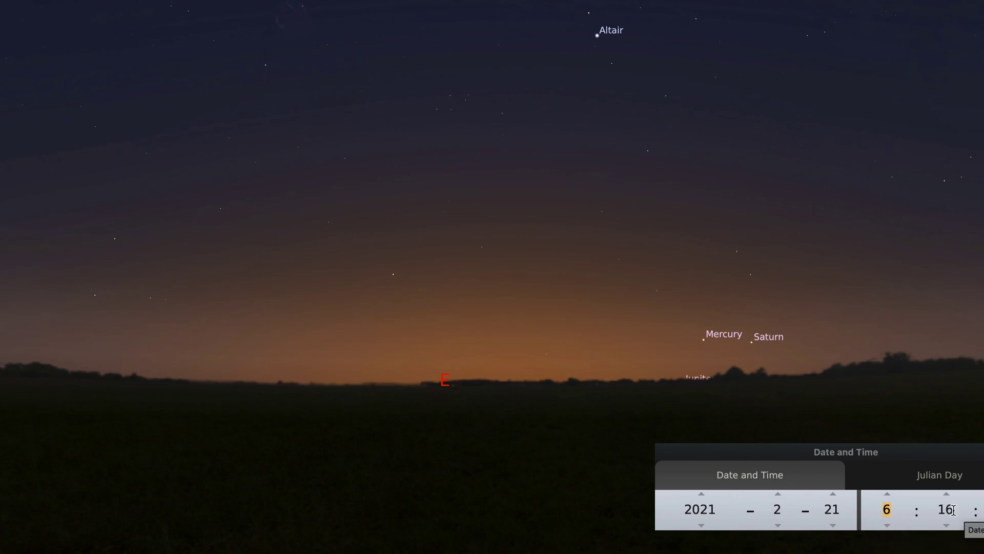
# Let time run from dawn and turn the view from east toward south following the Sun.
pyautogui.moveTo(541, 497)
pyautogui.mouseDown()
pyautogui.moveTo(554, 488)
pyautogui.moveTo(580, 500)
pyautogui.mouseUp()
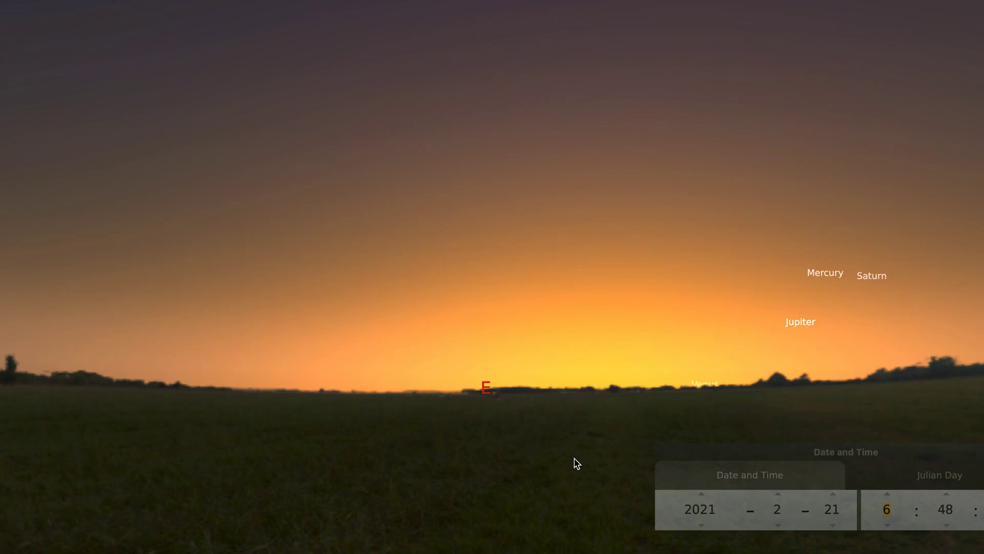
pyautogui.moveTo(577, 463); pyautogui.dragTo(502, 466)
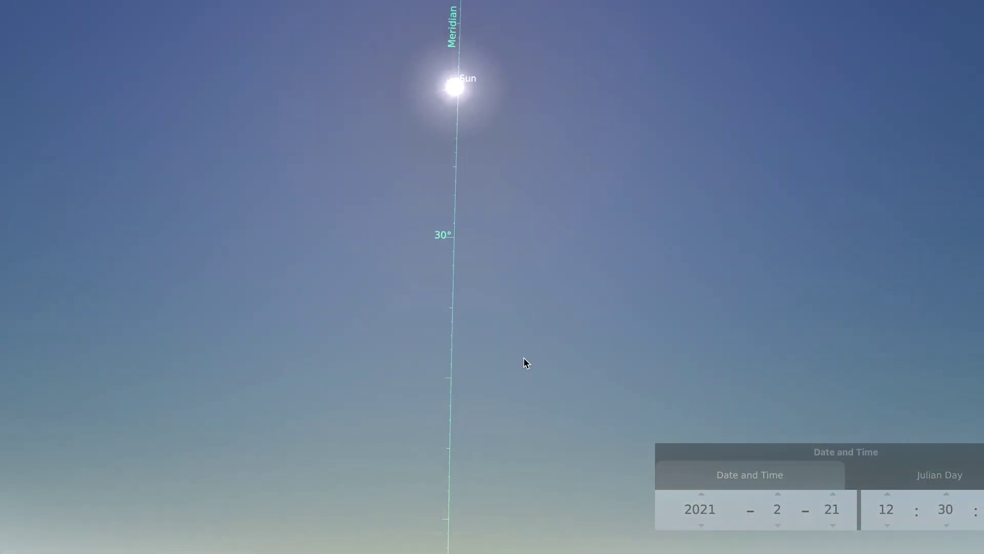
# Zoom in to centre the high Sun, then zoom back out as it heads to sunset.
pyautogui.scroll(3, 548, 447)
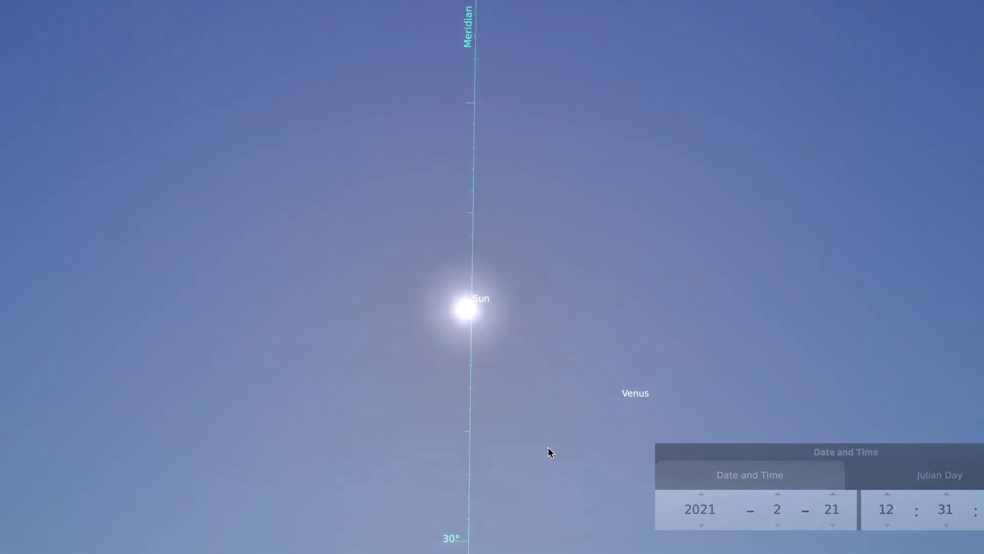
pyautogui.moveTo(549, 447); pyautogui.dragTo(556, 376)
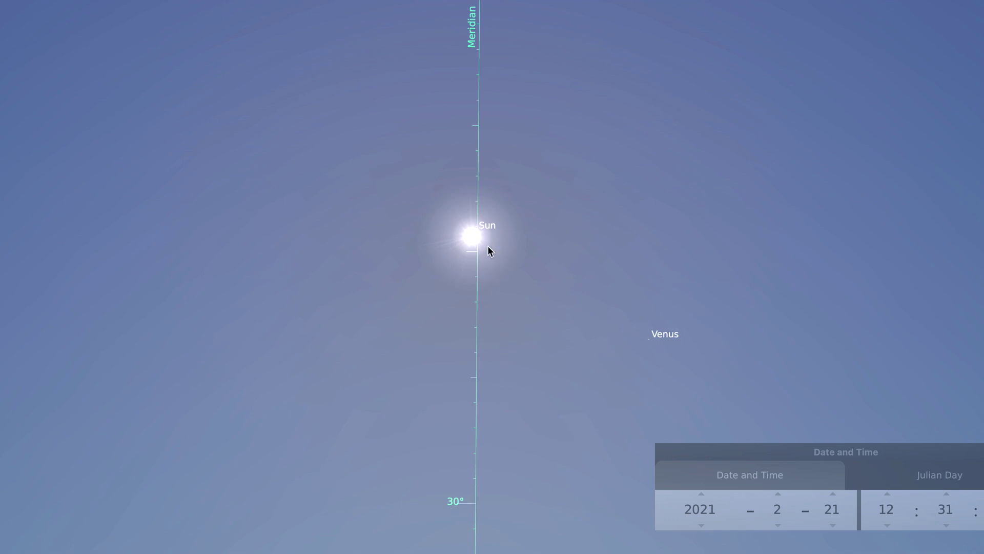
pyautogui.scroll(-3, 533, 410)
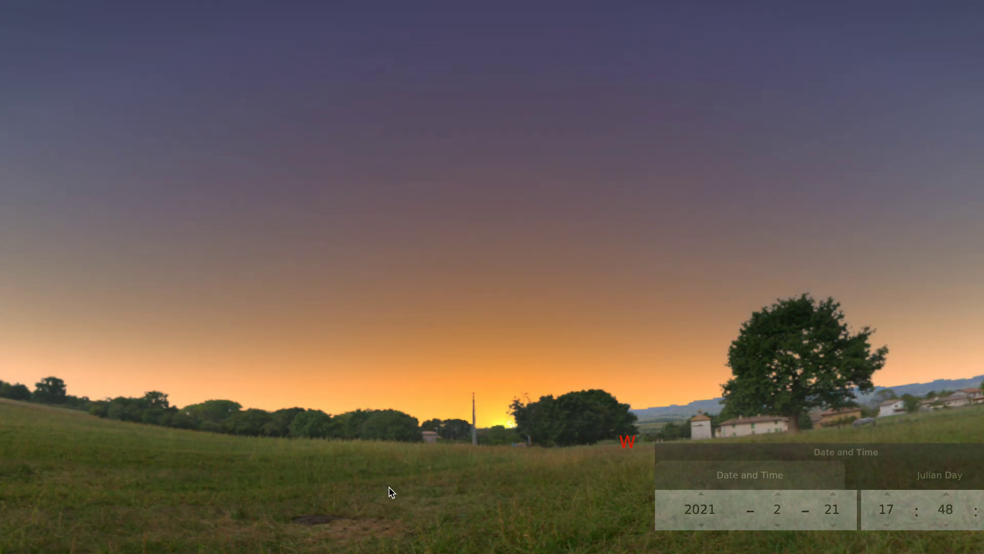
# Turn the view round to face east and change the date to 21 March 2021.
pyautogui.moveTo(388, 489); pyautogui.dragTo(681, 468)
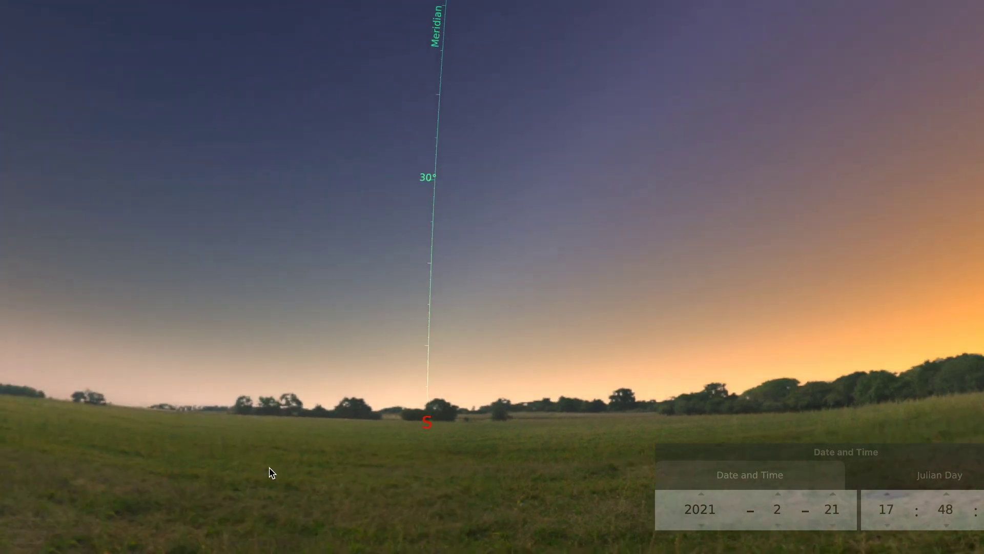
pyautogui.moveTo(270, 471); pyautogui.dragTo(552, 459)
pyautogui.moveTo(240, 460); pyautogui.dragTo(492, 452)
pyautogui.moveTo(191, 462); pyautogui.dragTo(365, 457)
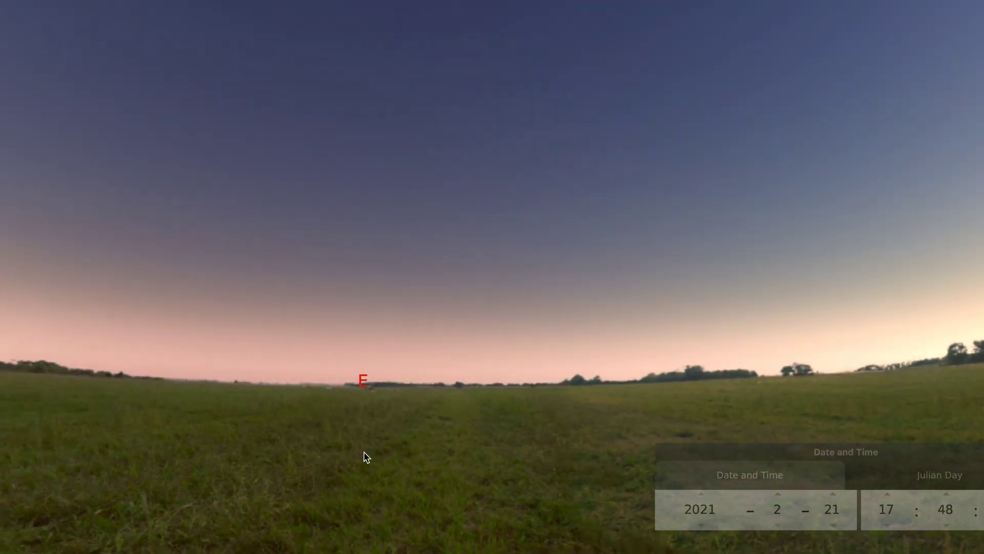
pyautogui.moveTo(291, 474)
pyautogui.mouseDown()
pyautogui.moveTo(382, 472)
pyautogui.moveTo(406, 484)
pyautogui.mouseUp()
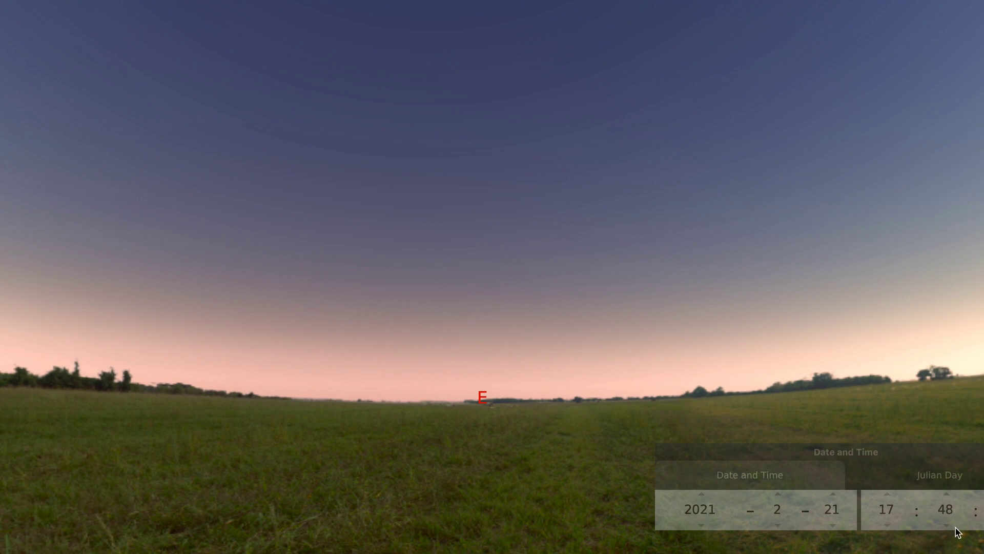
pyautogui.click(780, 511)
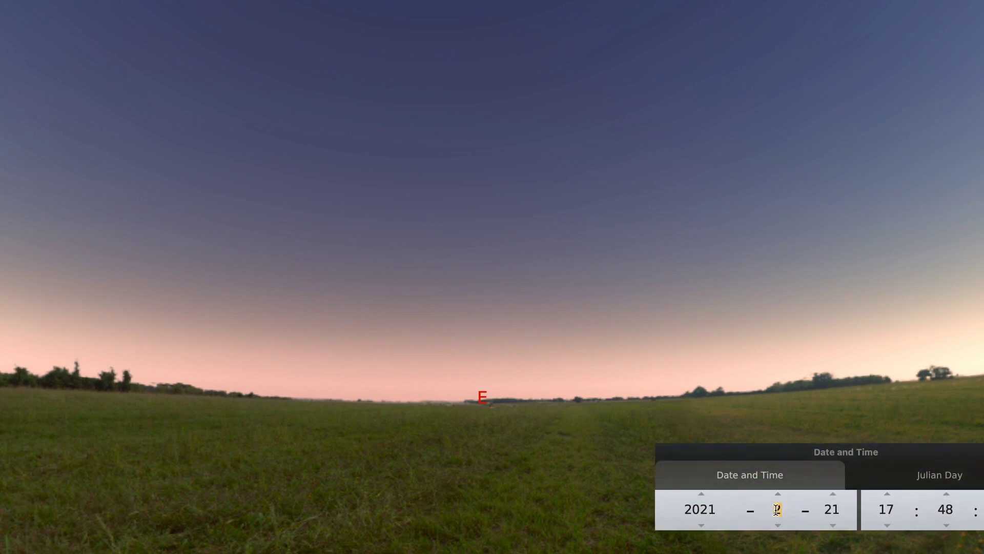
pyautogui.write('3')
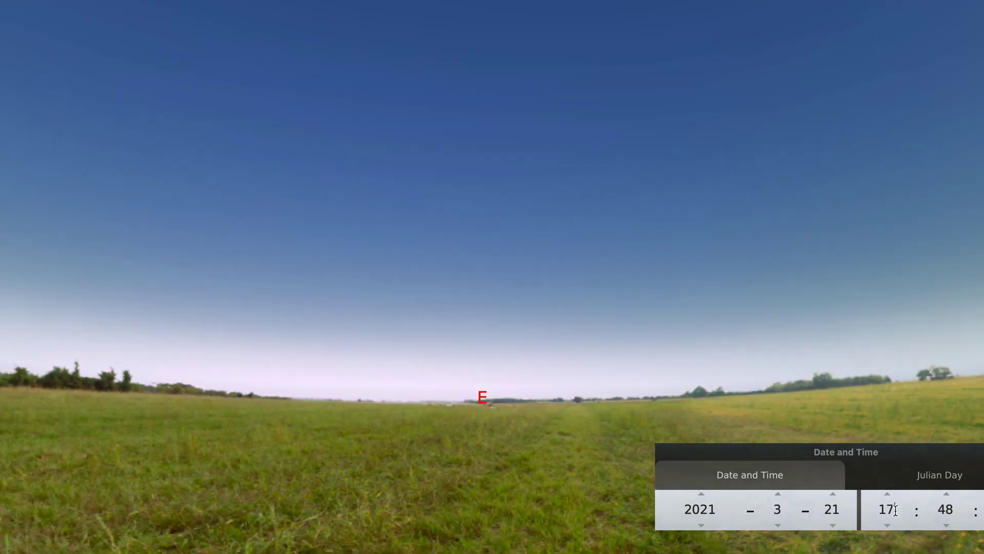
pyautogui.write('6')
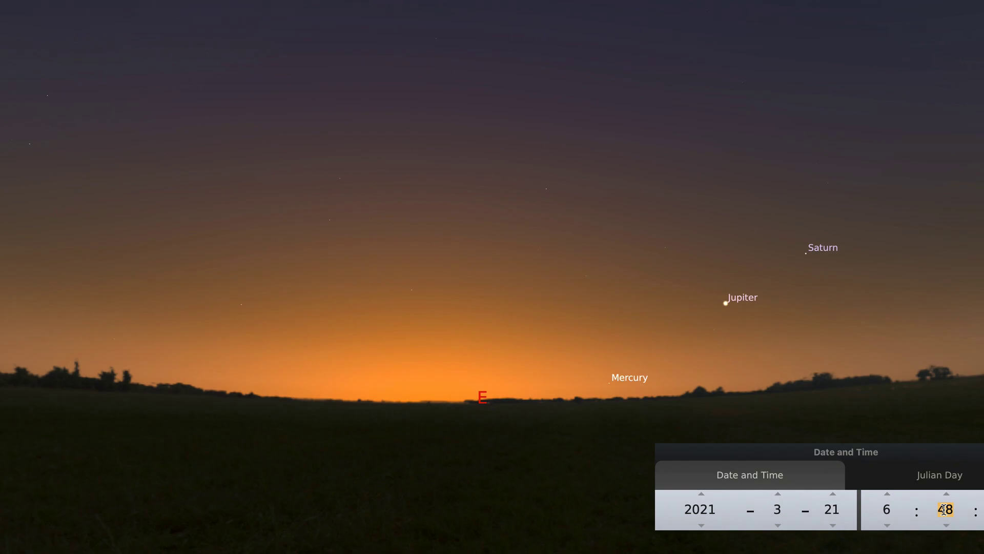
pyautogui.write('0')
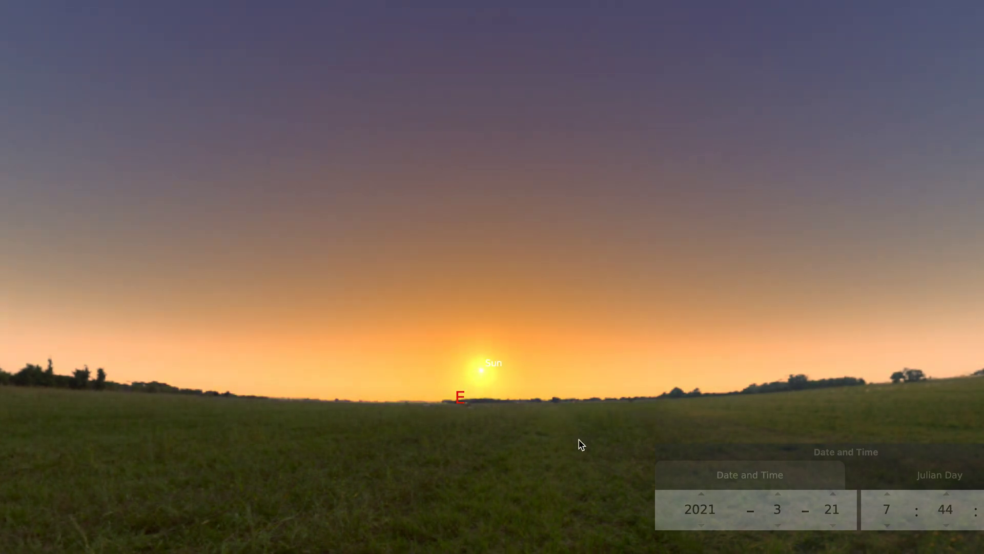
# Track the rising Sun from the eastern horizon up to the southern meridian at about 13:24.
pyautogui.moveTo(829, 397); pyautogui.dragTo(787, 401)
pyautogui.moveTo(869, 396); pyautogui.dragTo(715, 414)
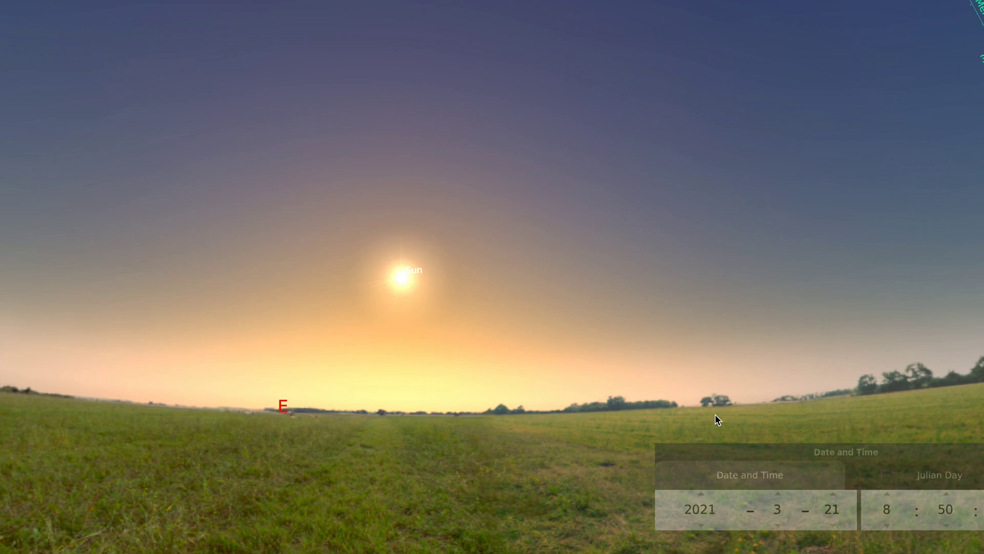
pyautogui.moveTo(822, 398); pyautogui.dragTo(776, 396)
pyautogui.moveTo(851, 376); pyautogui.dragTo(782, 398)
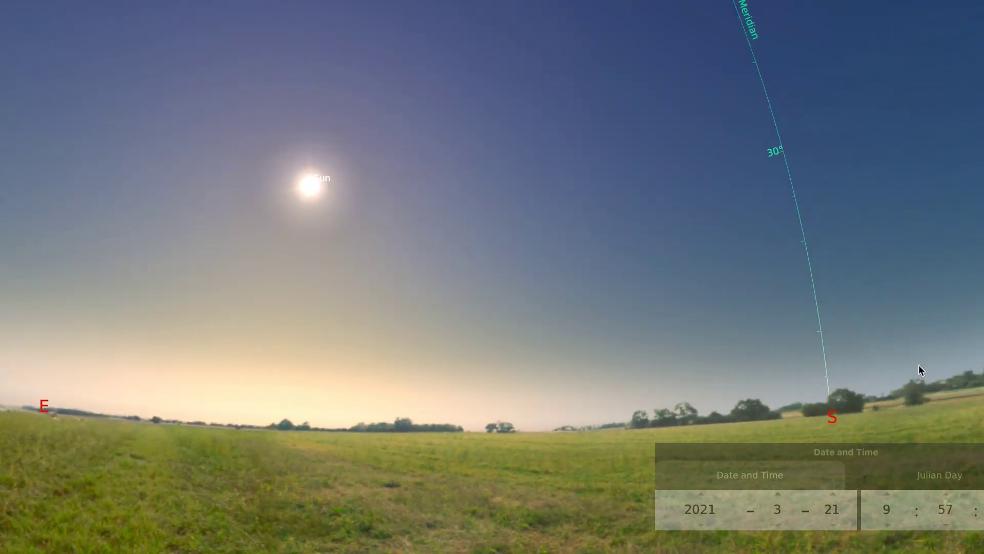
pyautogui.moveTo(919, 364)
pyautogui.mouseDown()
pyautogui.moveTo(801, 378)
pyautogui.moveTo(864, 385)
pyautogui.moveTo(837, 374)
pyautogui.mouseUp()
pyautogui.moveTo(571, 330)
pyautogui.mouseDown()
pyautogui.moveTo(527, 346)
pyautogui.moveTo(559, 374)
pyautogui.mouseUp()
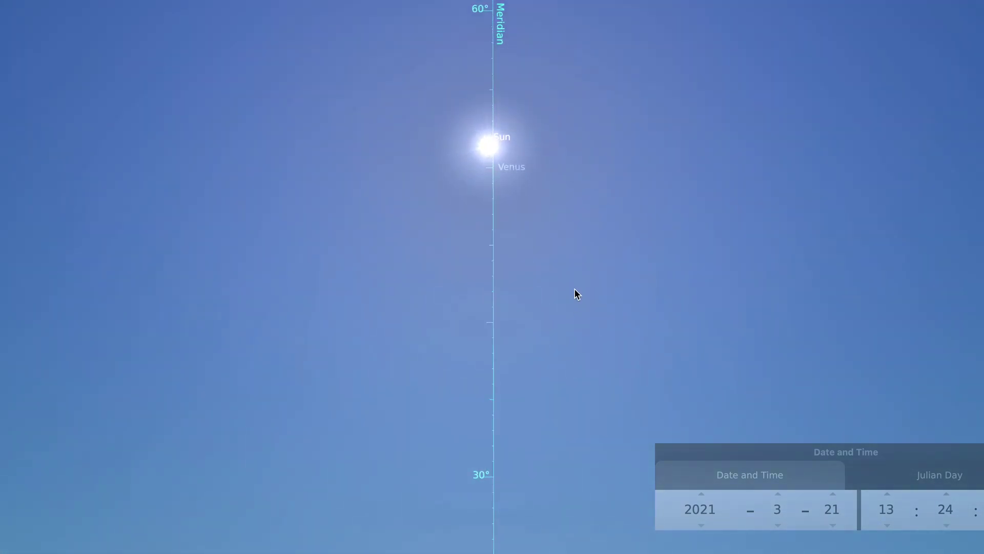
pyautogui.moveTo(574, 288); pyautogui.dragTo(583, 357)
pyautogui.scroll(1, 584, 357)
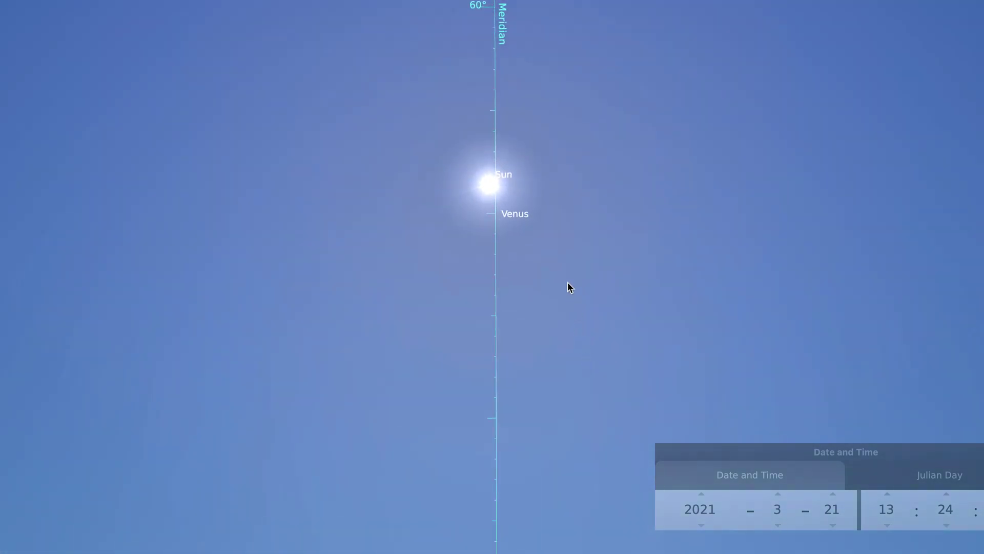
pyautogui.moveTo(569, 285); pyautogui.dragTo(576, 355)
pyautogui.scroll(2, 574, 356)
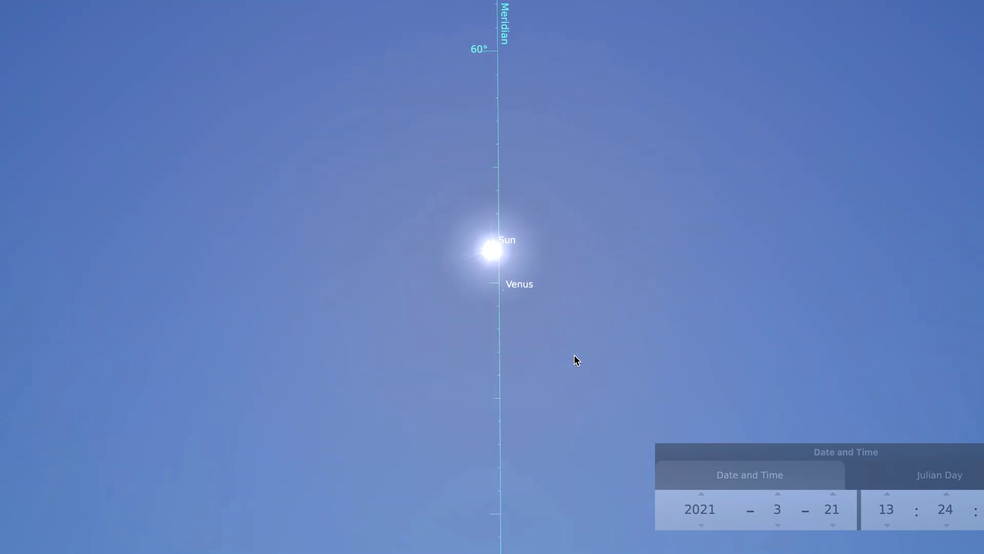
pyautogui.moveTo(567, 365); pyautogui.dragTo(563, 328)
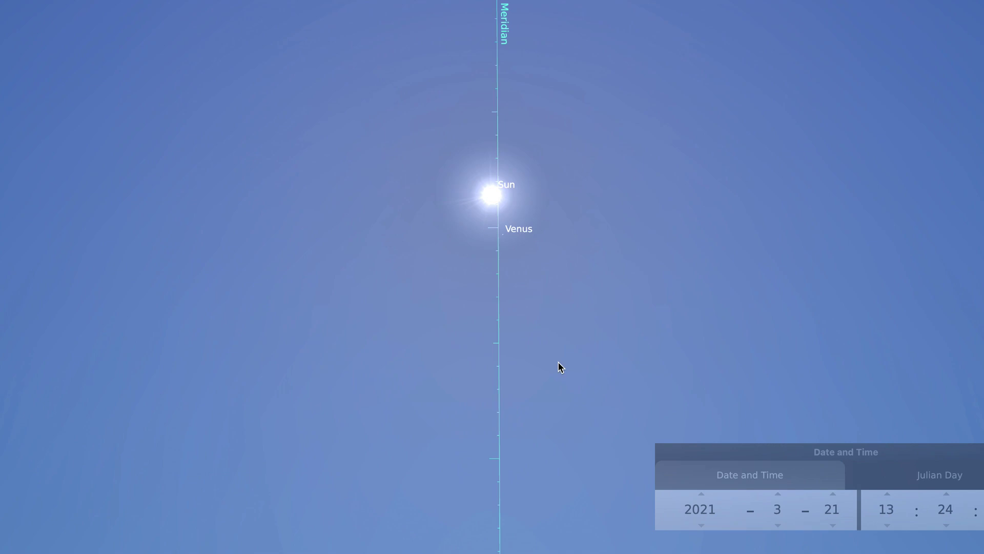
pyautogui.moveTo(558, 362); pyautogui.dragTo(556, 340)
pyautogui.scroll(-3, 556, 339)
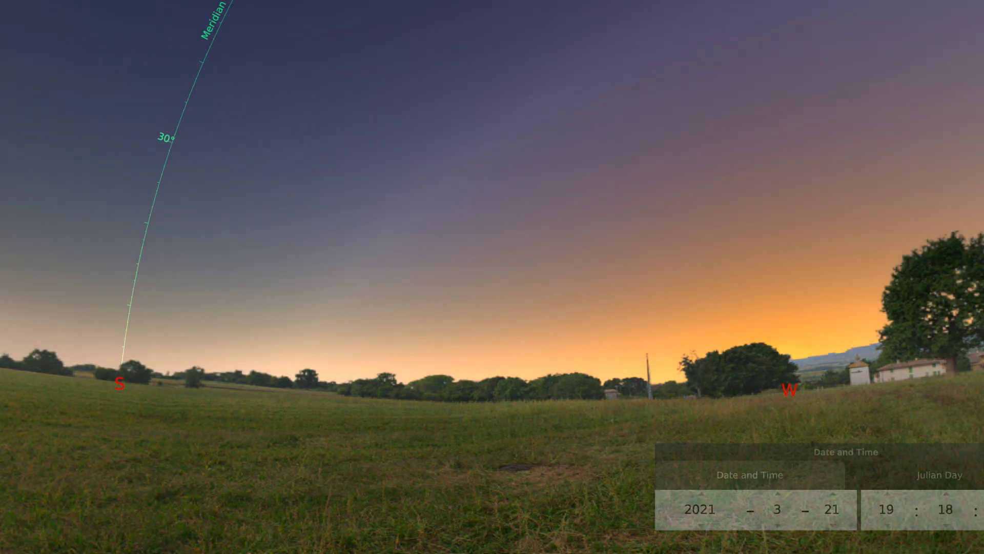
# Pan to face the western horizon's orange afterglow after the 19:18 sunset.
pyautogui.press('Right')
pyautogui.press('Right')
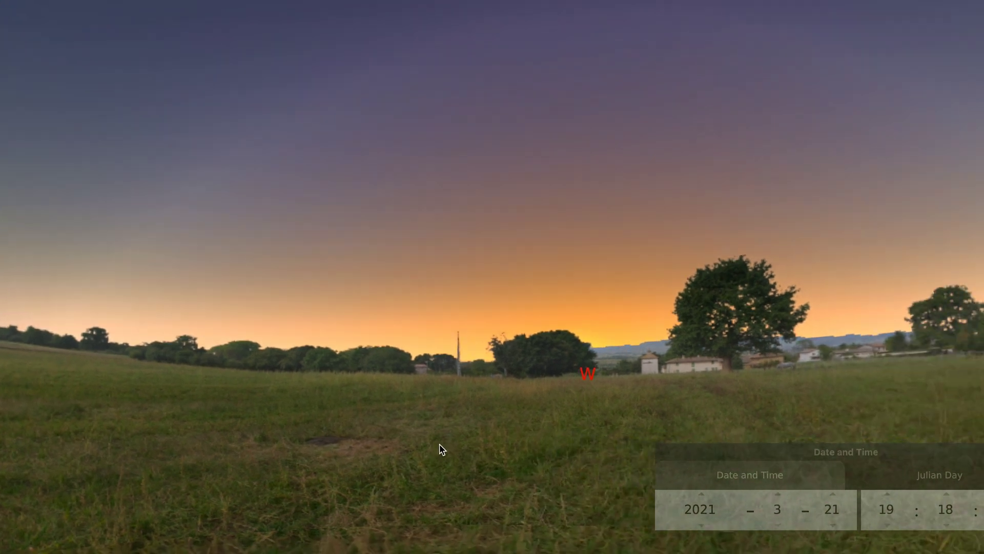